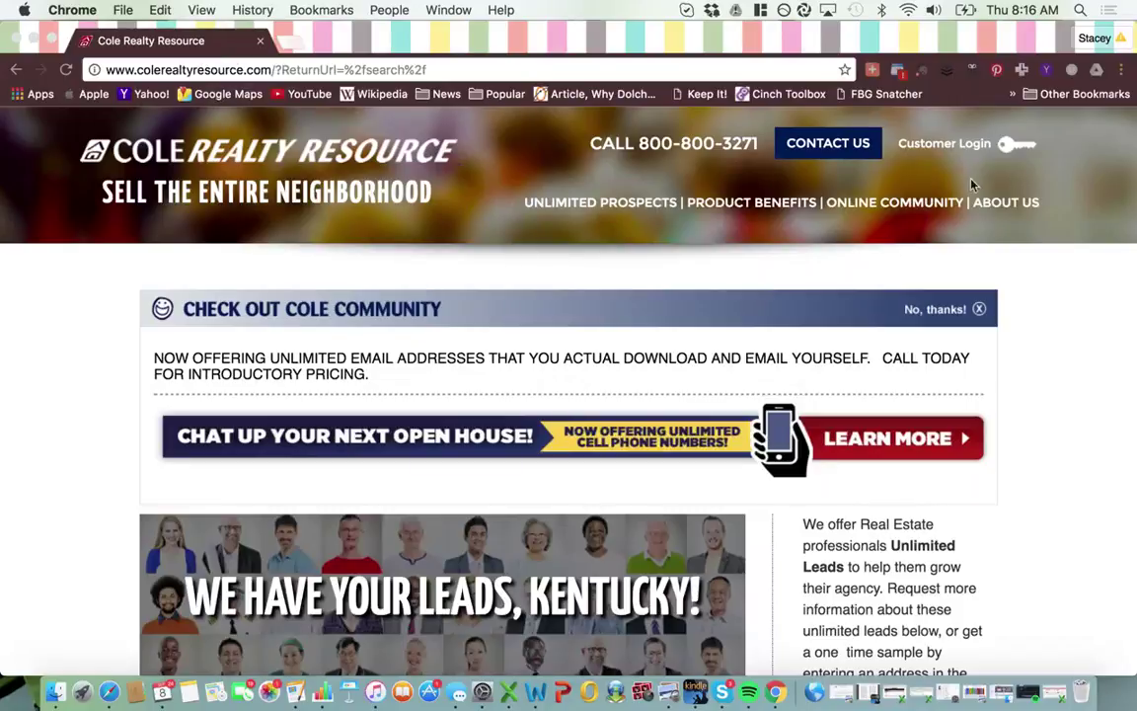
- Log in to the Cole Realty Resource member account with the account user name and password
{"action": "left_click", "coordinate": [1010, 148]}
{"action": "left_click", "coordinate": [625, 358]}
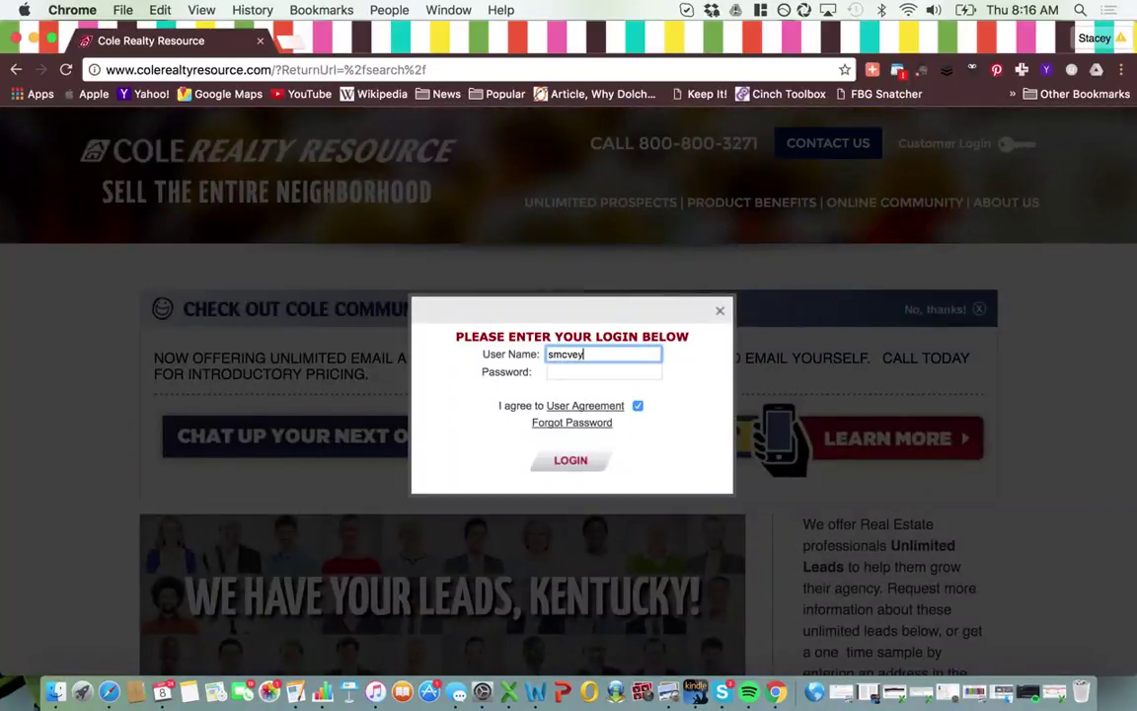
{"action": "key", "text": "Tab"}
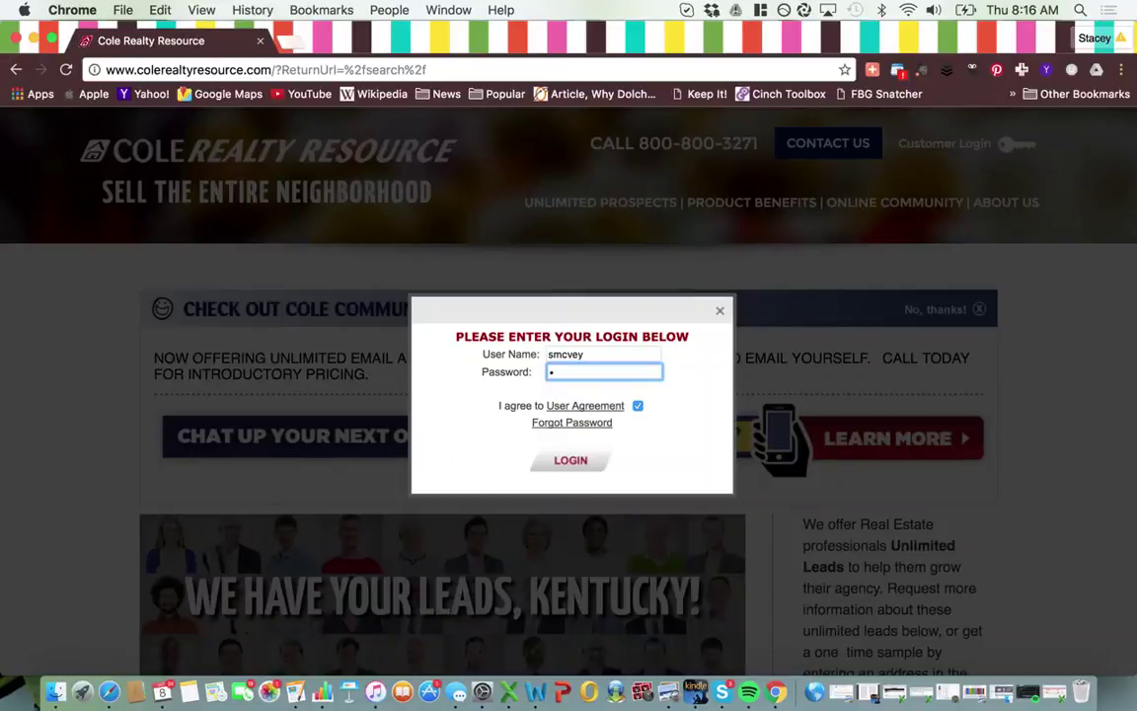
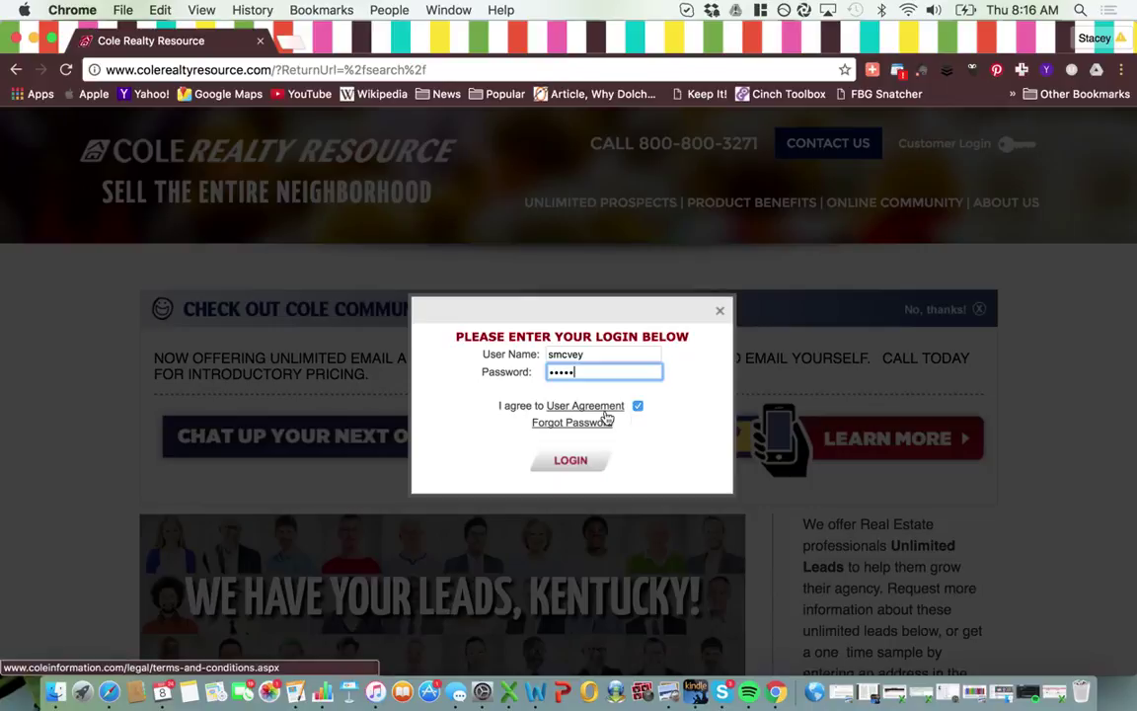
{"action": "left_click", "coordinate": [584, 463]}
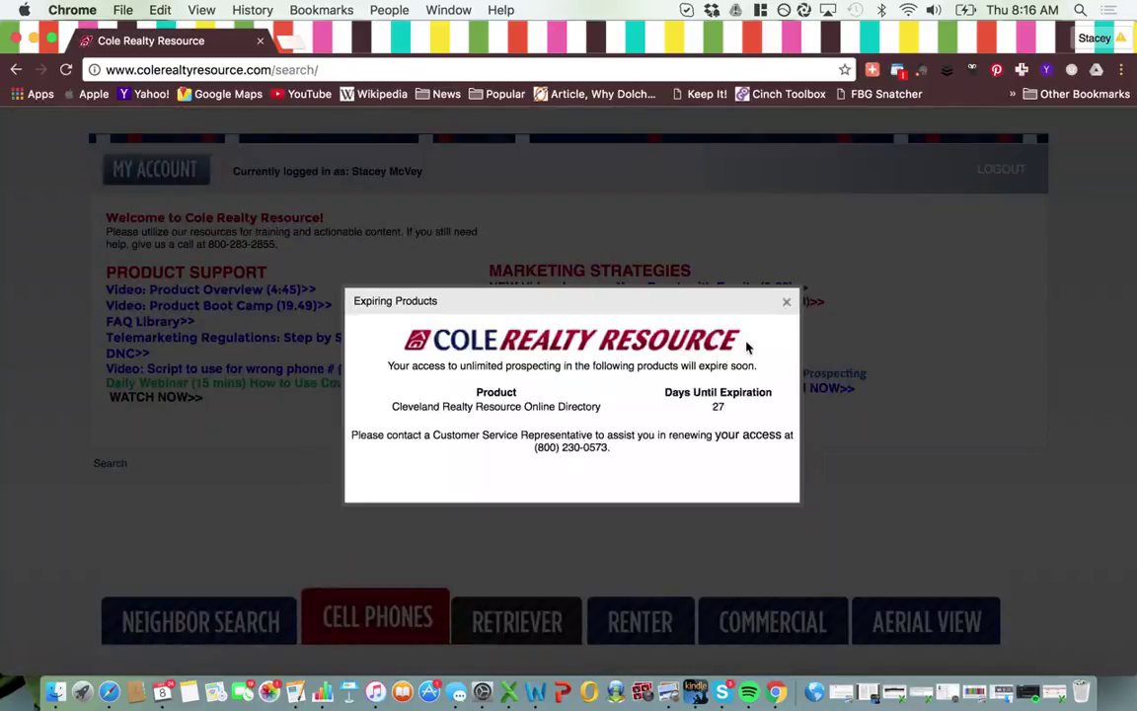
- Dismiss the Expiring Products notice and bring the Directory zip-code search form into view
{"action": "left_click", "coordinate": [787, 301]}
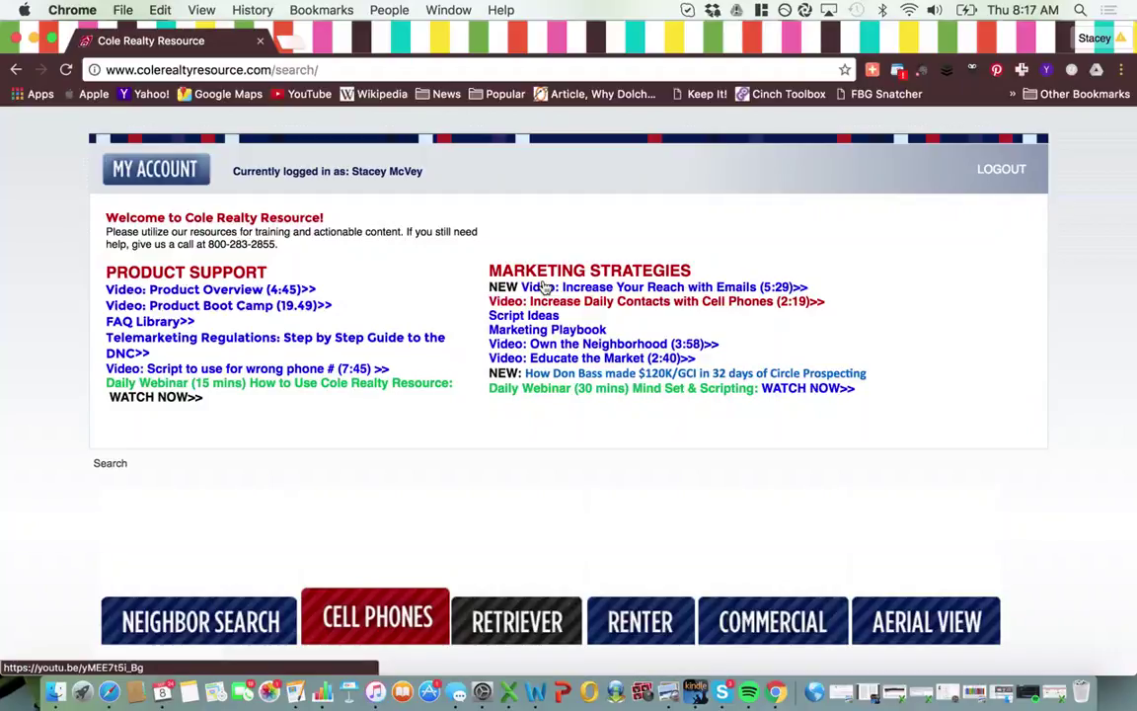
{"action": "scroll", "coordinate": [543, 286], "scroll_direction": "down", "scroll_amount": 3}
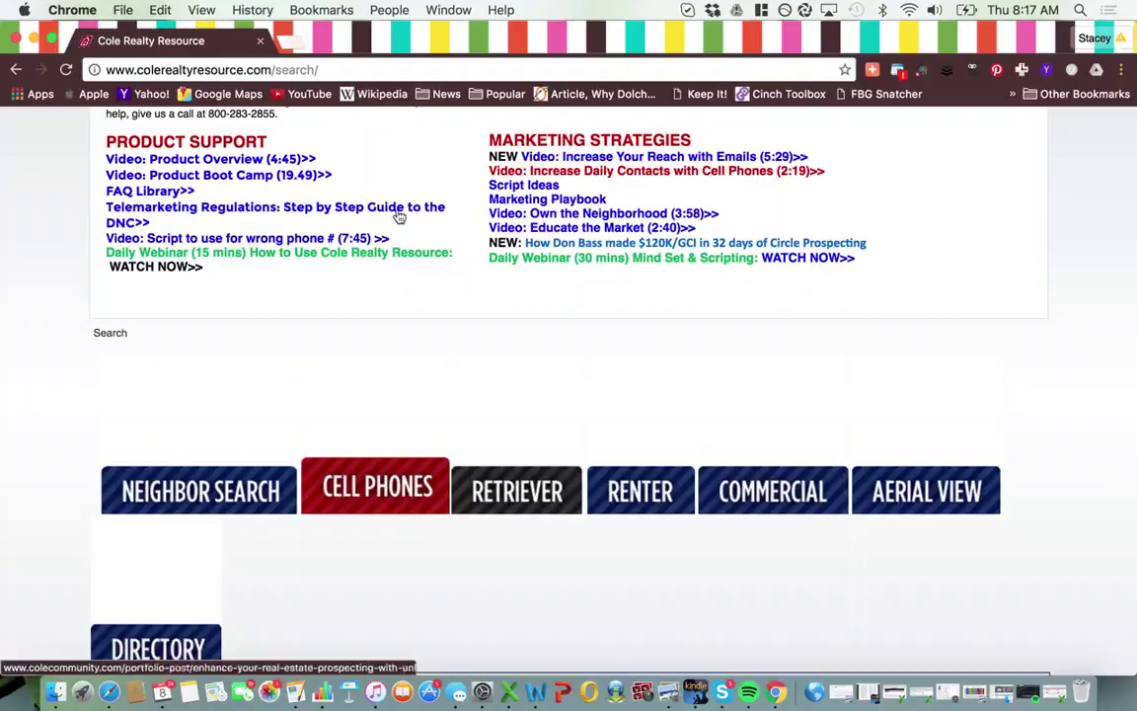
{"action": "scroll", "coordinate": [436, 405], "scroll_direction": "down", "scroll_amount": 3}
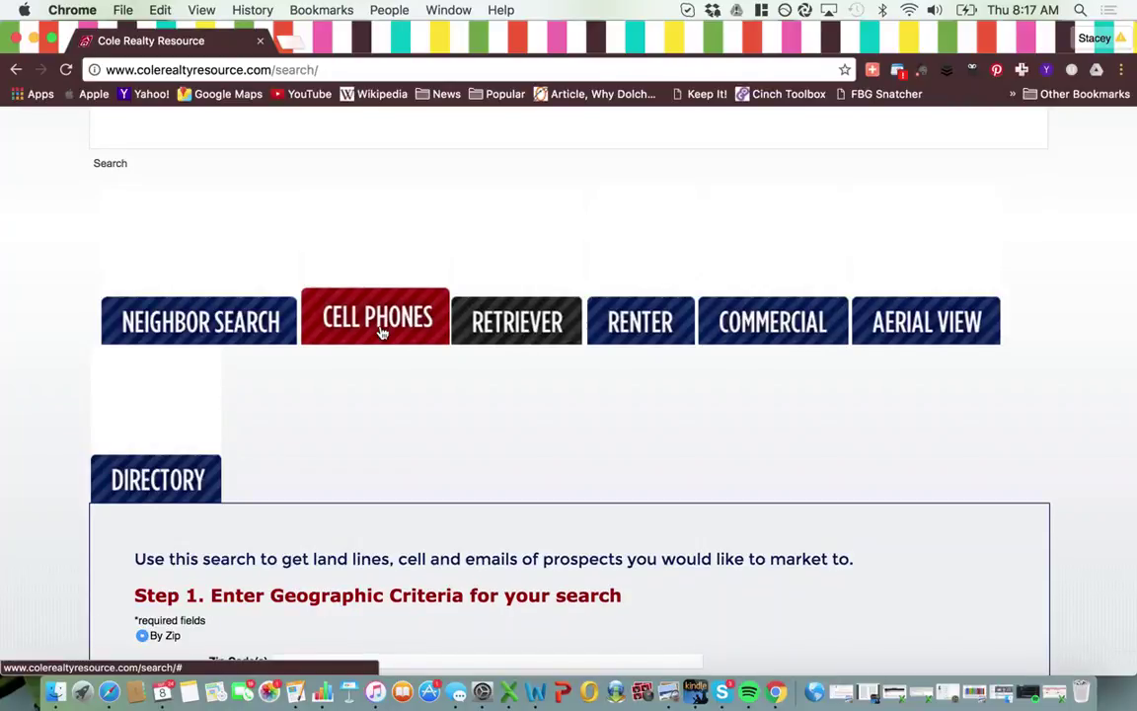
- Fill the Directory form By Neighborhood: street andrews, city lakewood, confirmed homeowners only
{"action": "scroll", "coordinate": [383, 333], "scroll_direction": "down", "scroll_amount": 5}
{"action": "scroll", "coordinate": [383, 333], "scroll_direction": "down", "scroll_amount": 4}
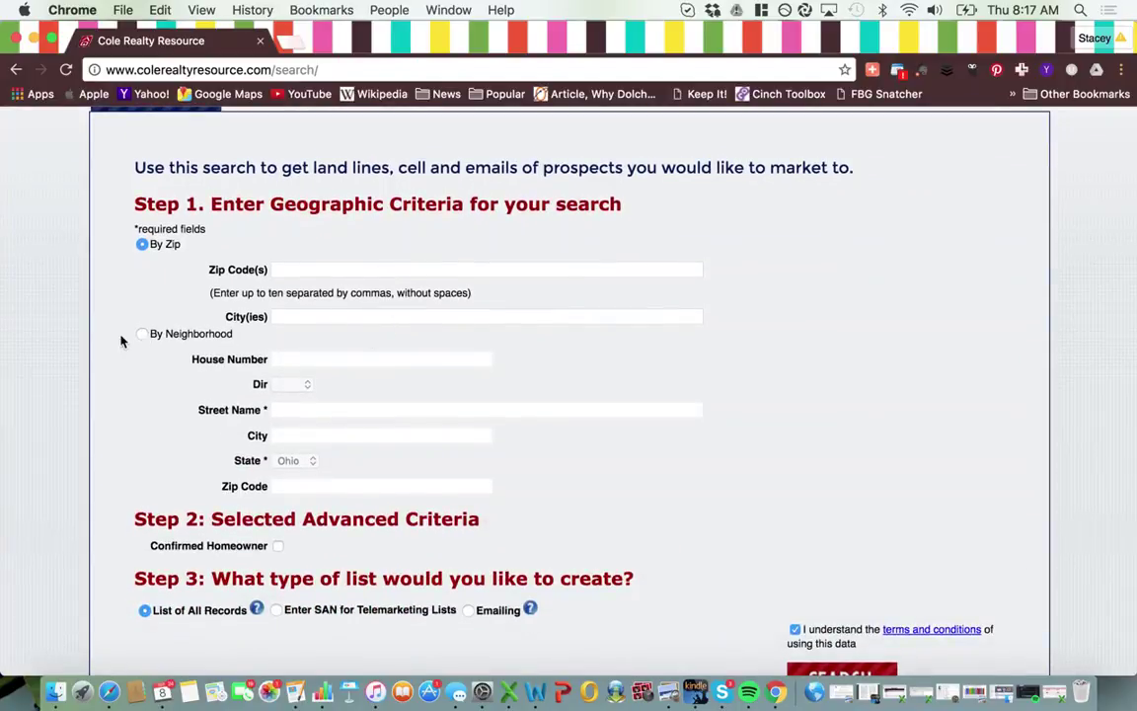
{"action": "left_click", "coordinate": [141, 334]}
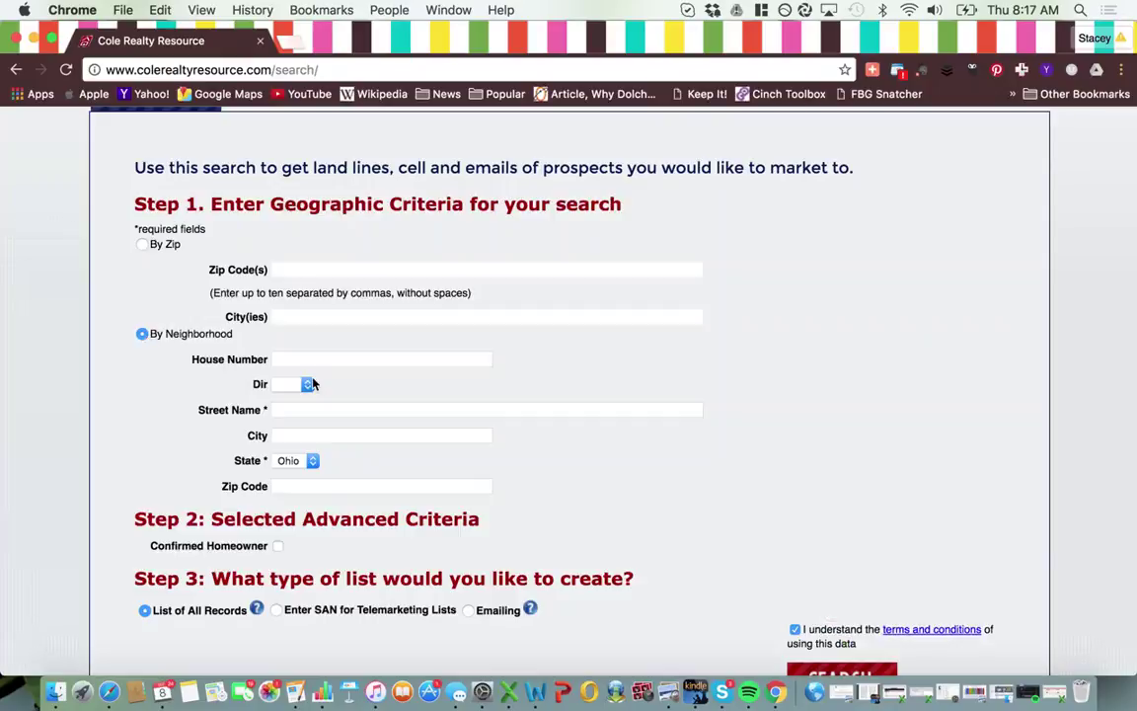
{"action": "left_click", "coordinate": [313, 413]}
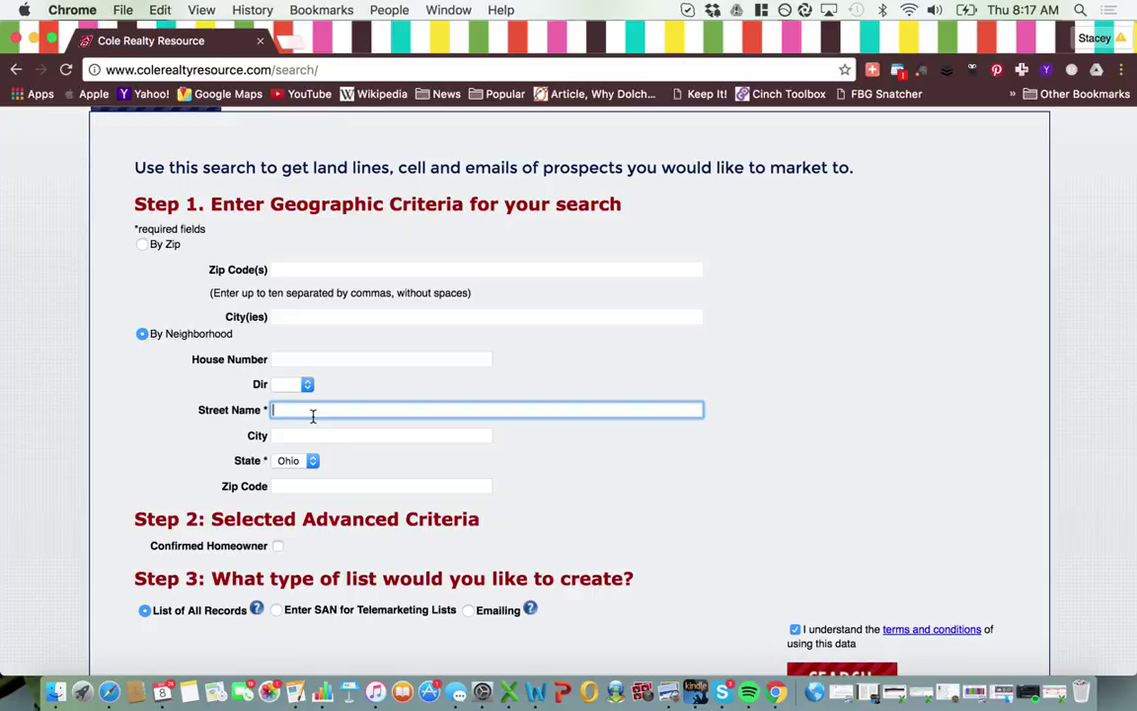
{"action": "type", "text": "andrews"}
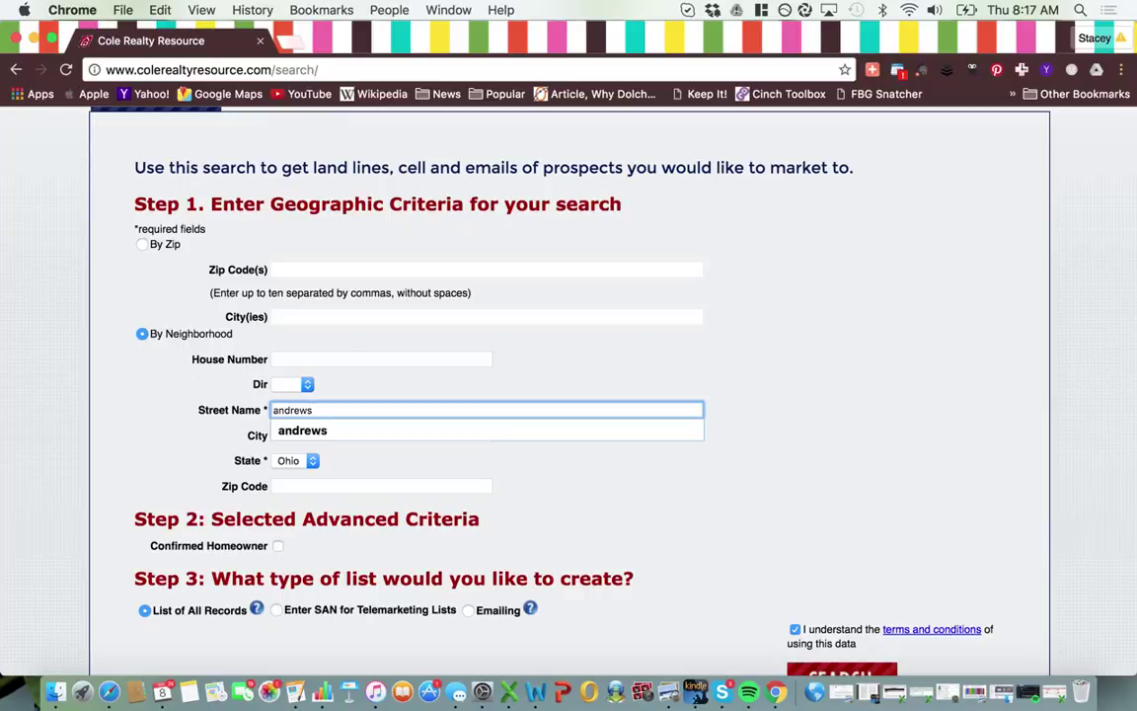
{"action": "left_click", "coordinate": [382, 436]}
{"action": "type", "text": "lakewood"}
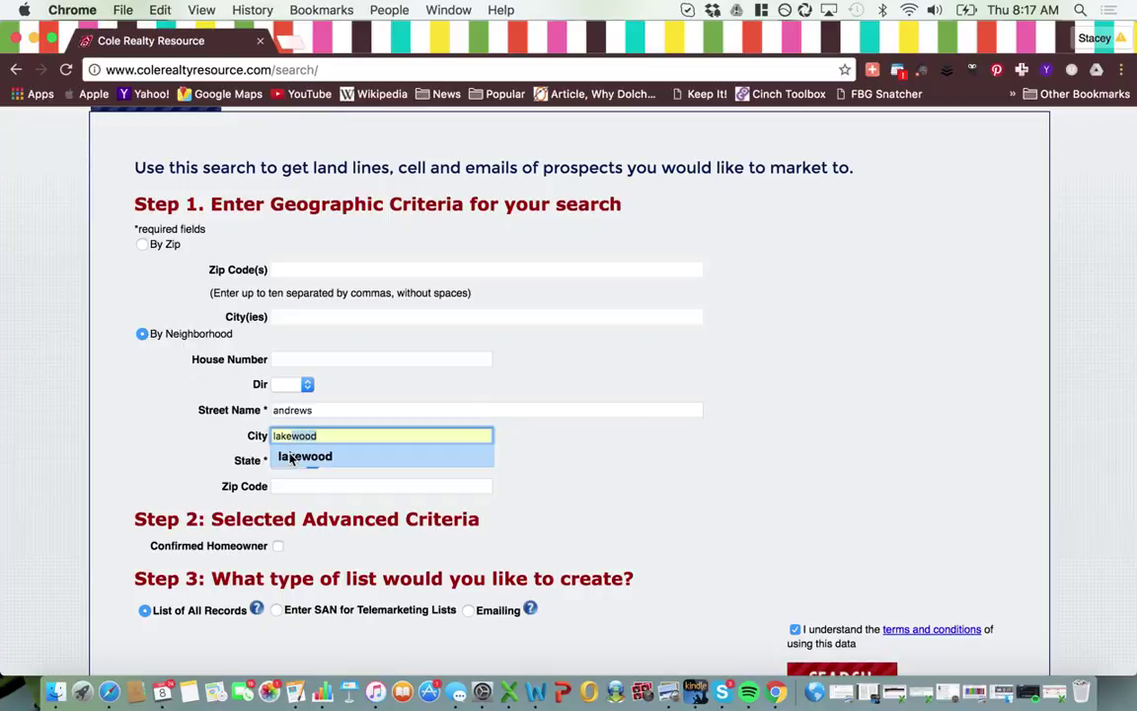
{"action": "left_click", "coordinate": [291, 457]}
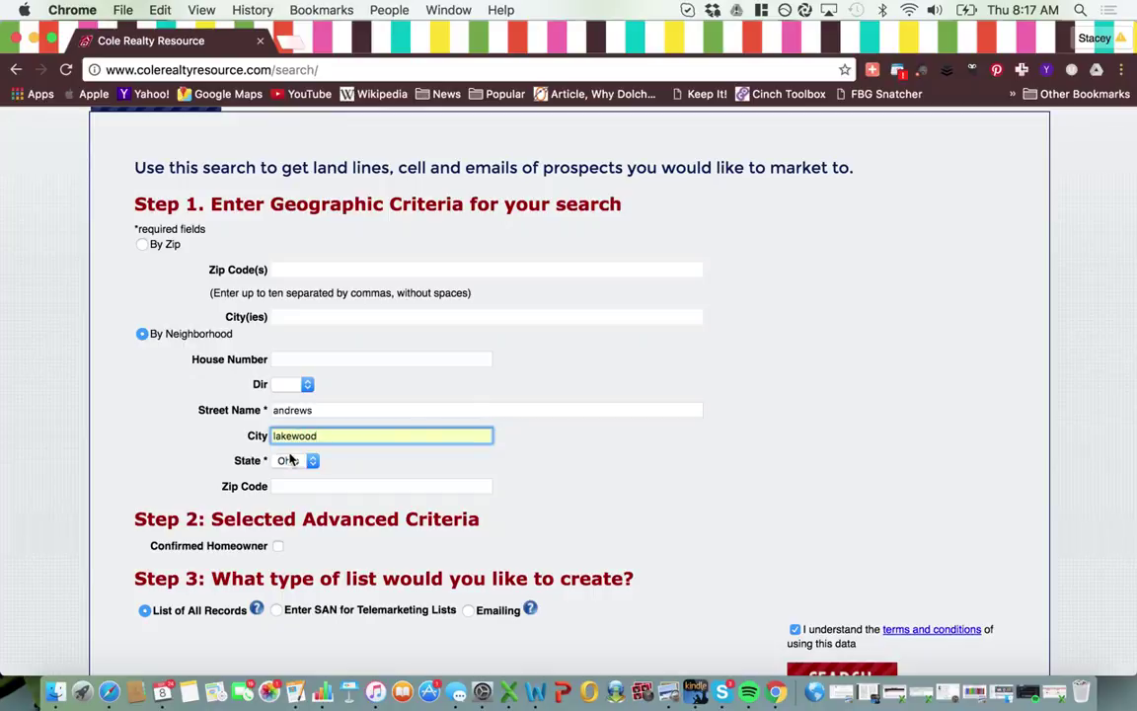
{"action": "scroll", "coordinate": [300, 484], "scroll_direction": "down", "scroll_amount": 3}
{"action": "left_click", "coordinate": [278, 455]}
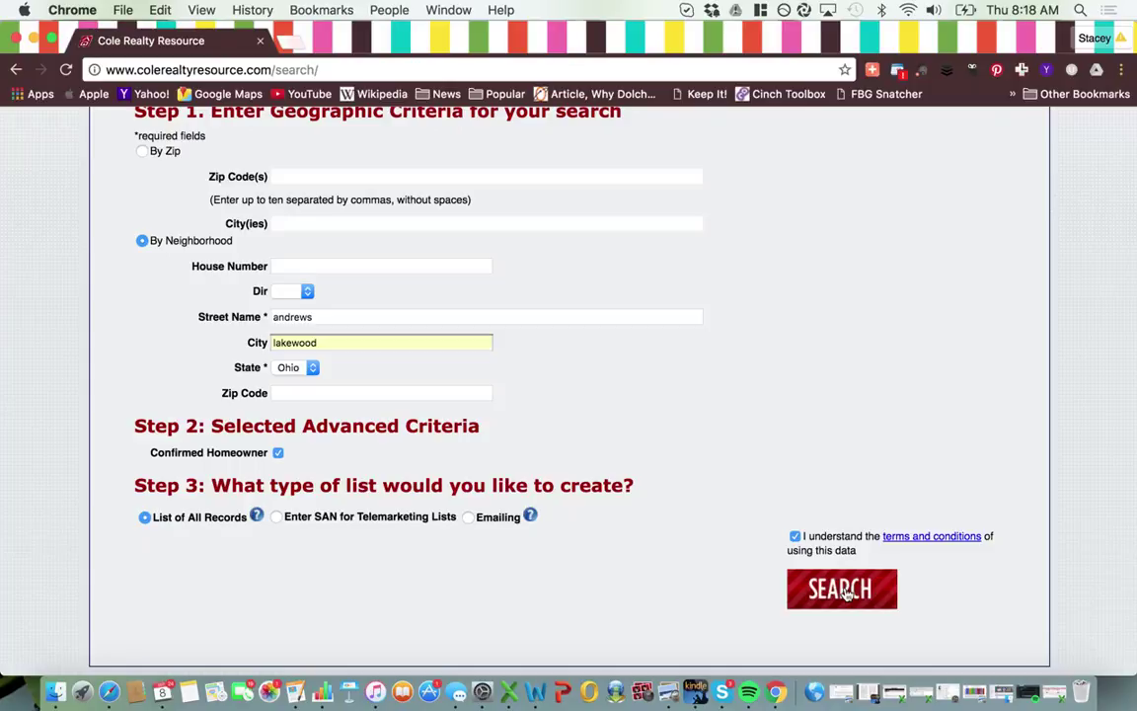
{"action": "left_click", "coordinate": [846, 593]}
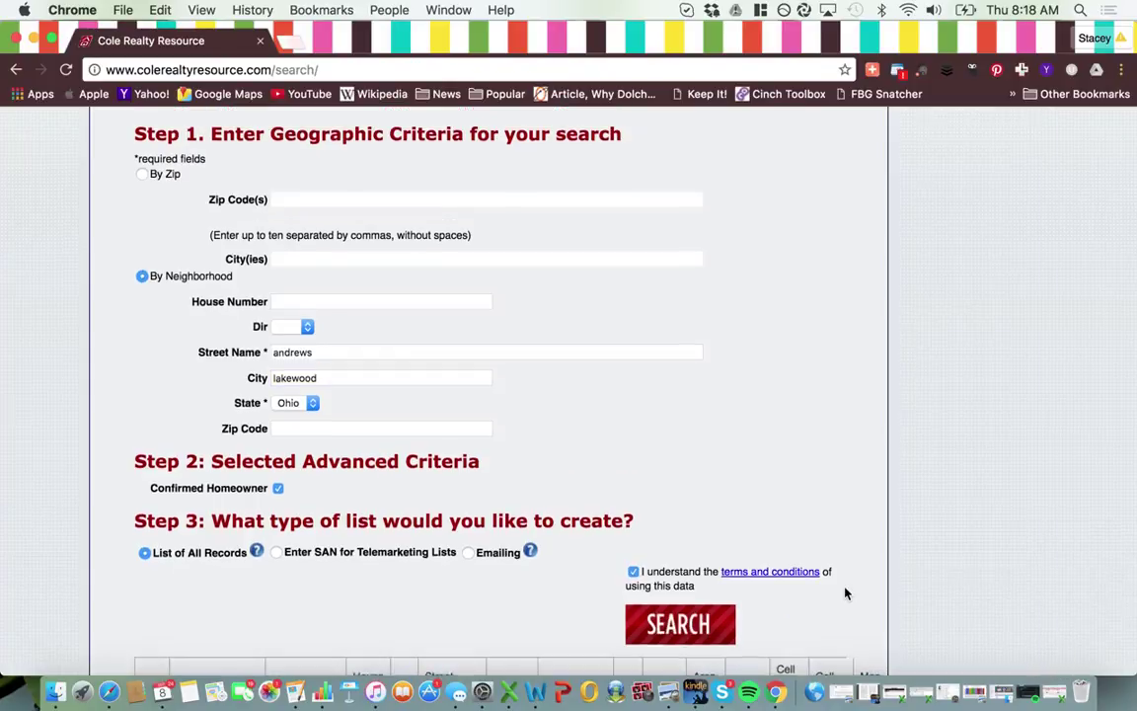
{"action": "scroll", "coordinate": [846, 593], "scroll_direction": "down", "scroll_amount": 5}
{"action": "scroll", "coordinate": [846, 592], "scroll_direction": "down", "scroll_amount": 2}
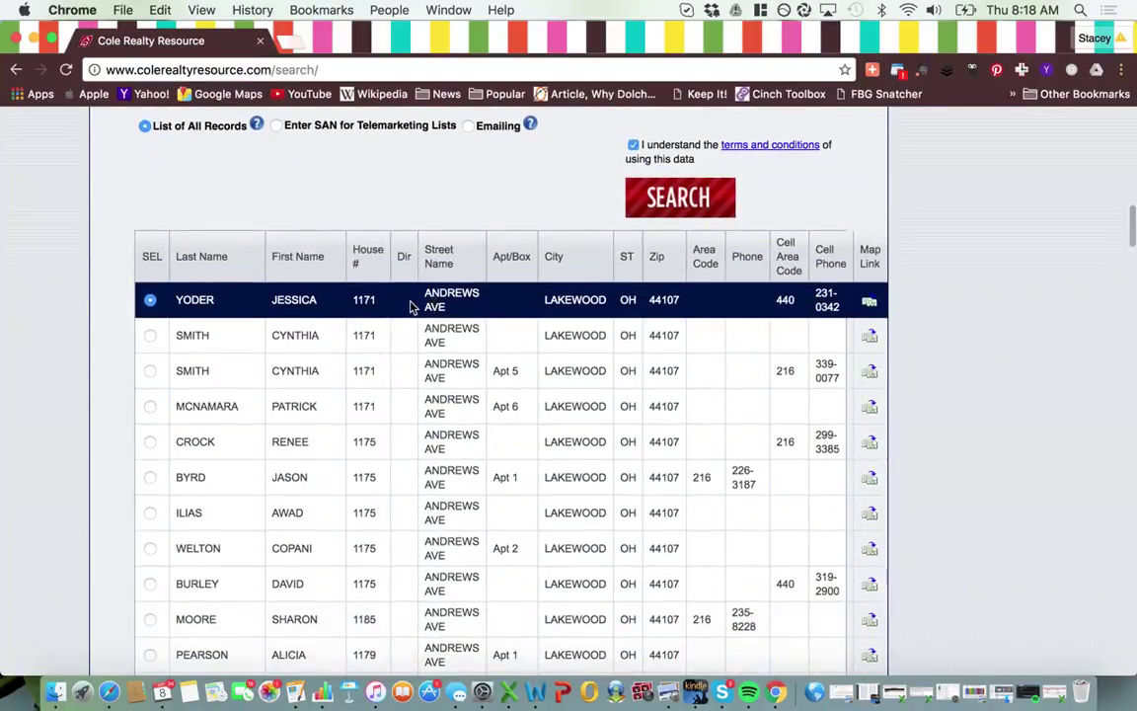
{"action": "scroll", "coordinate": [337, 493], "scroll_direction": "down", "scroll_amount": 1}
{"action": "scroll", "coordinate": [337, 492], "scroll_direction": "down", "scroll_amount": 1}
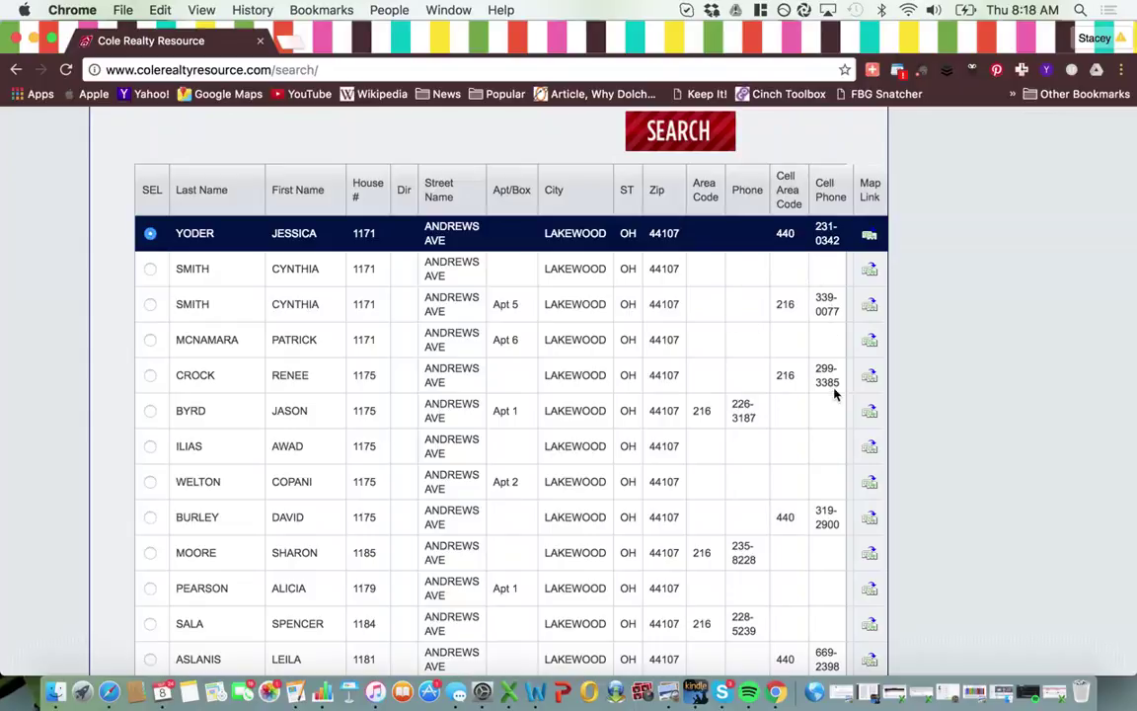
{"action": "scroll", "coordinate": [834, 394], "scroll_direction": "down", "scroll_amount": 5}
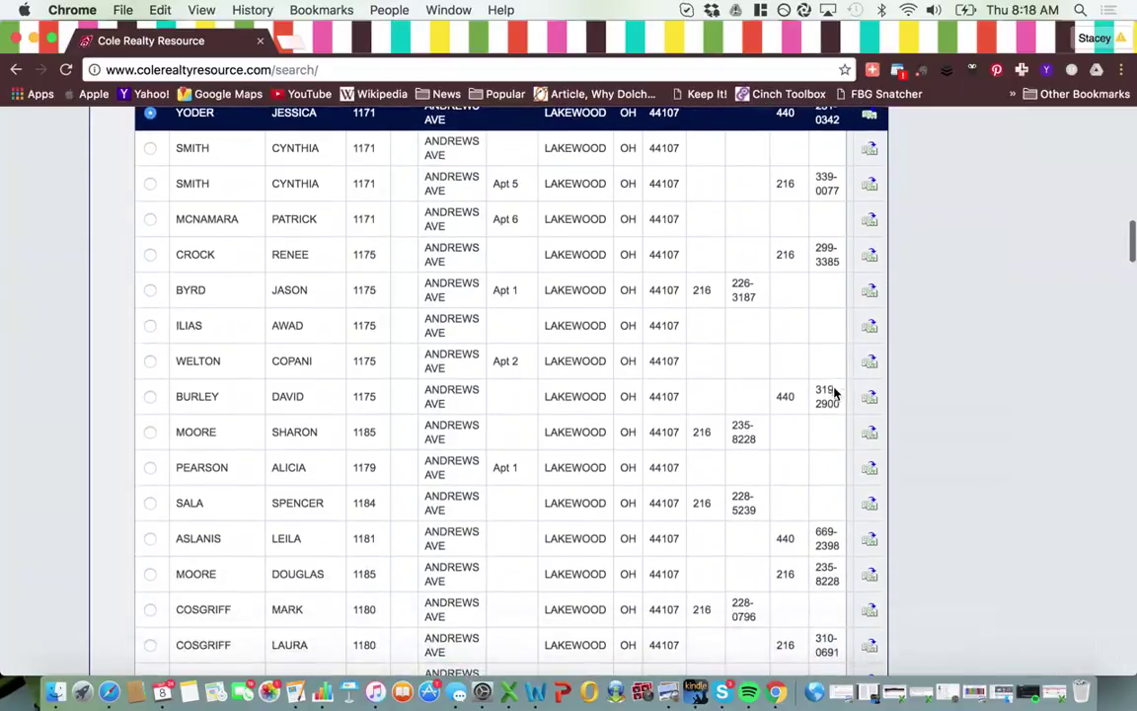
{"action": "scroll", "coordinate": [835, 394], "scroll_direction": "down", "scroll_amount": 4}
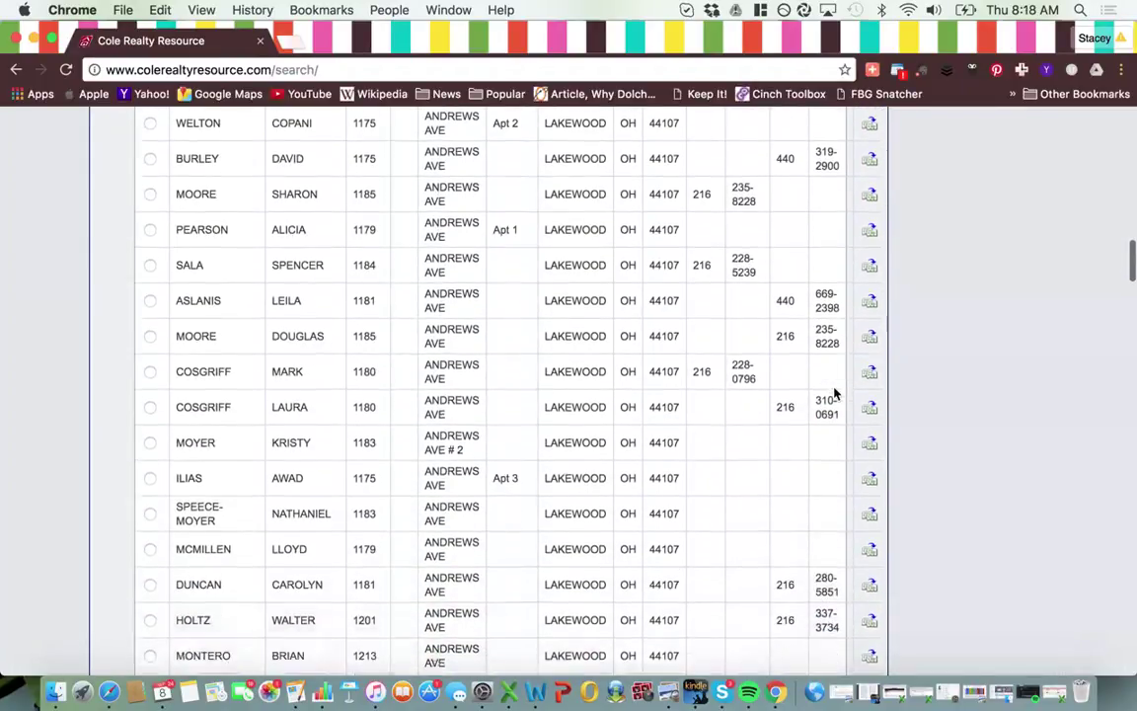
{"action": "scroll", "coordinate": [835, 394], "scroll_direction": "down", "scroll_amount": 4}
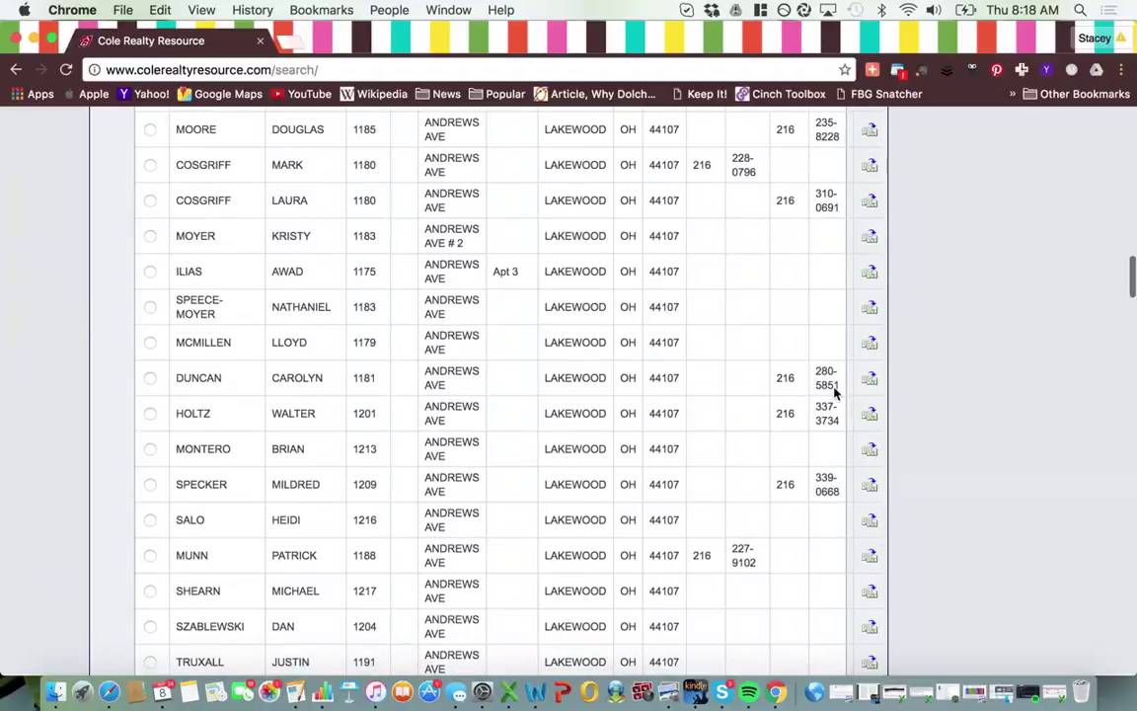
{"action": "scroll", "coordinate": [834, 393], "scroll_direction": "down", "scroll_amount": 7}
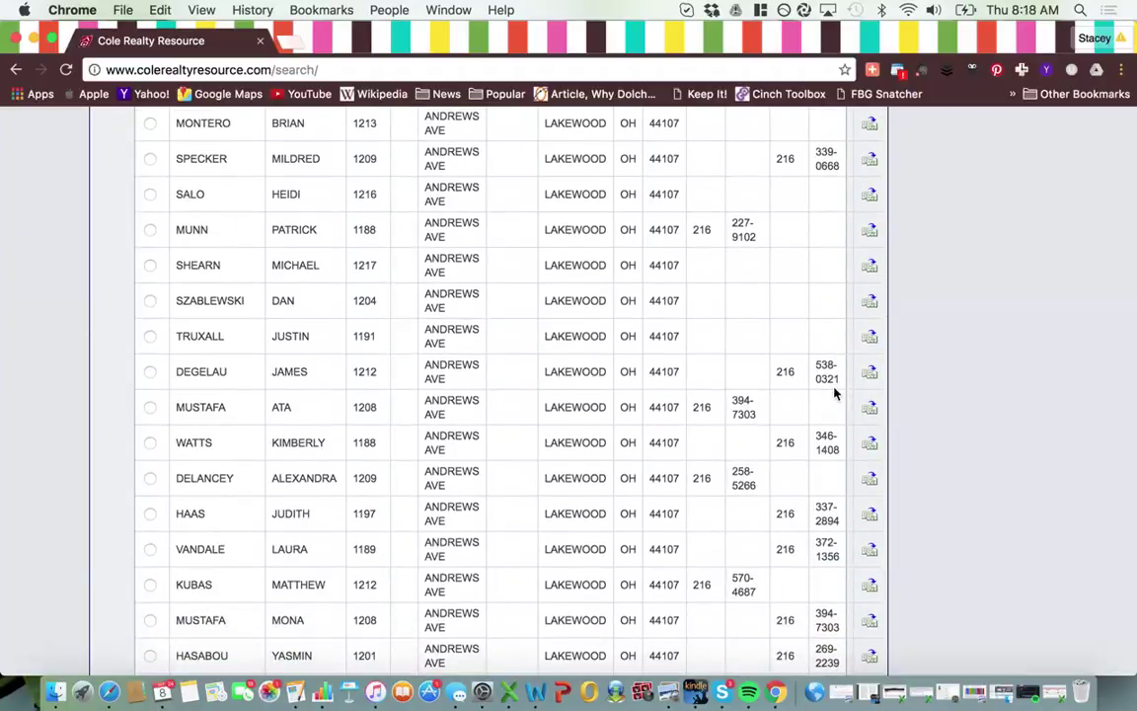
{"action": "scroll", "coordinate": [835, 394], "scroll_direction": "up", "scroll_amount": 18}
{"action": "scroll", "coordinate": [834, 394], "scroll_direction": "up", "scroll_amount": 2}
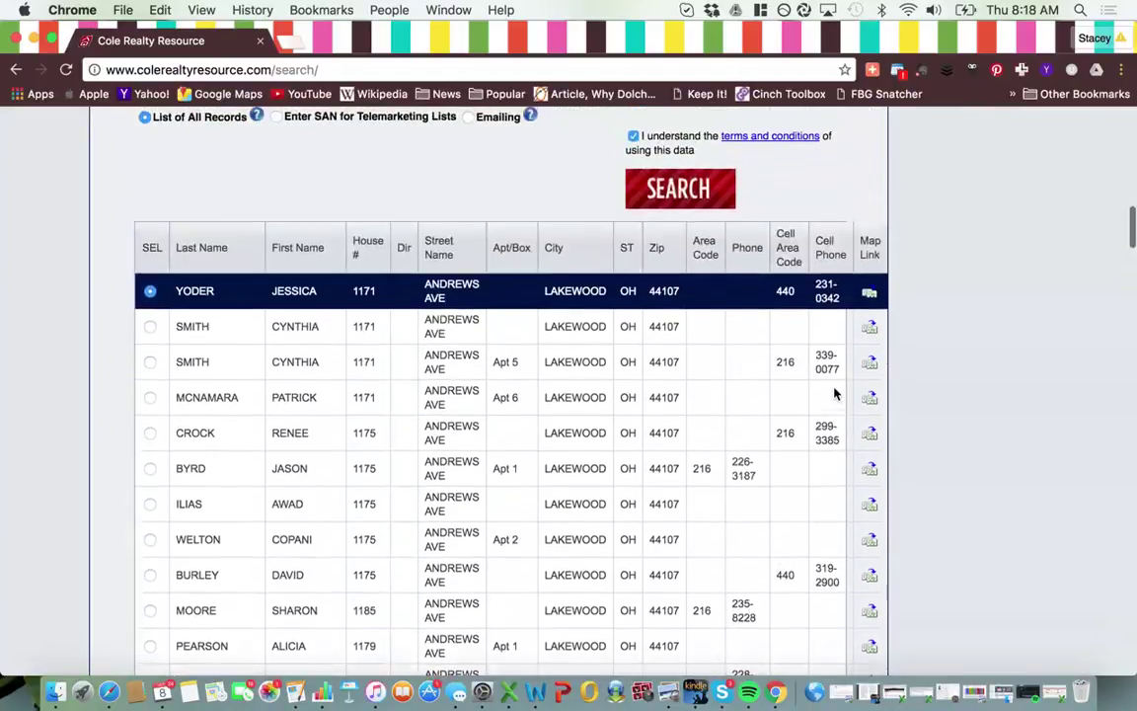
{"action": "left_click", "coordinate": [149, 326]}
{"action": "left_click", "coordinate": [150, 362]}
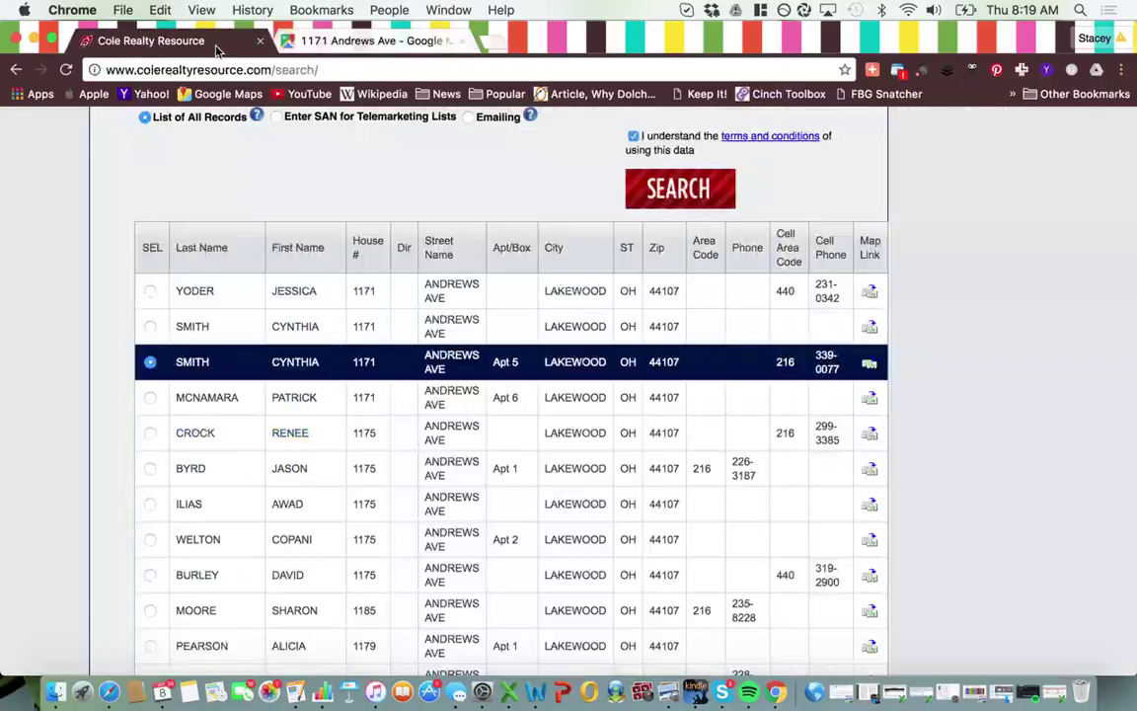
{"action": "scroll", "coordinate": [319, 436], "scroll_direction": "down", "scroll_amount": 3}
{"action": "scroll", "coordinate": [319, 437], "scroll_direction": "down", "scroll_amount": 15}
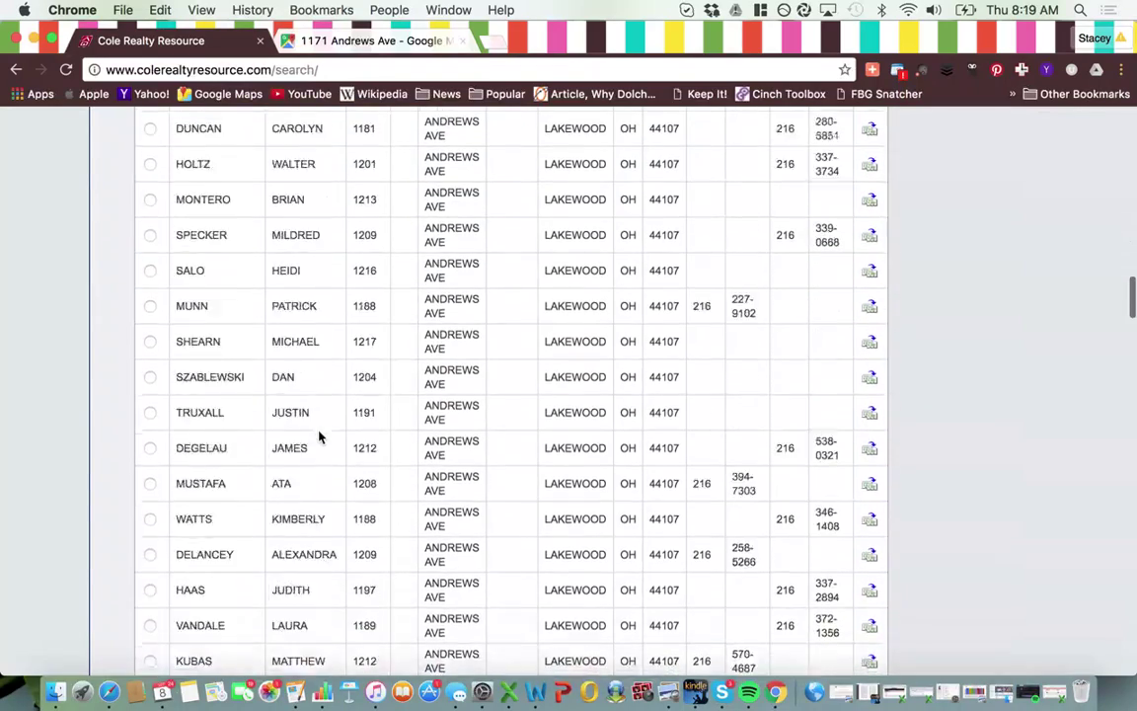
{"action": "scroll", "coordinate": [319, 436], "scroll_direction": "down", "scroll_amount": 20}
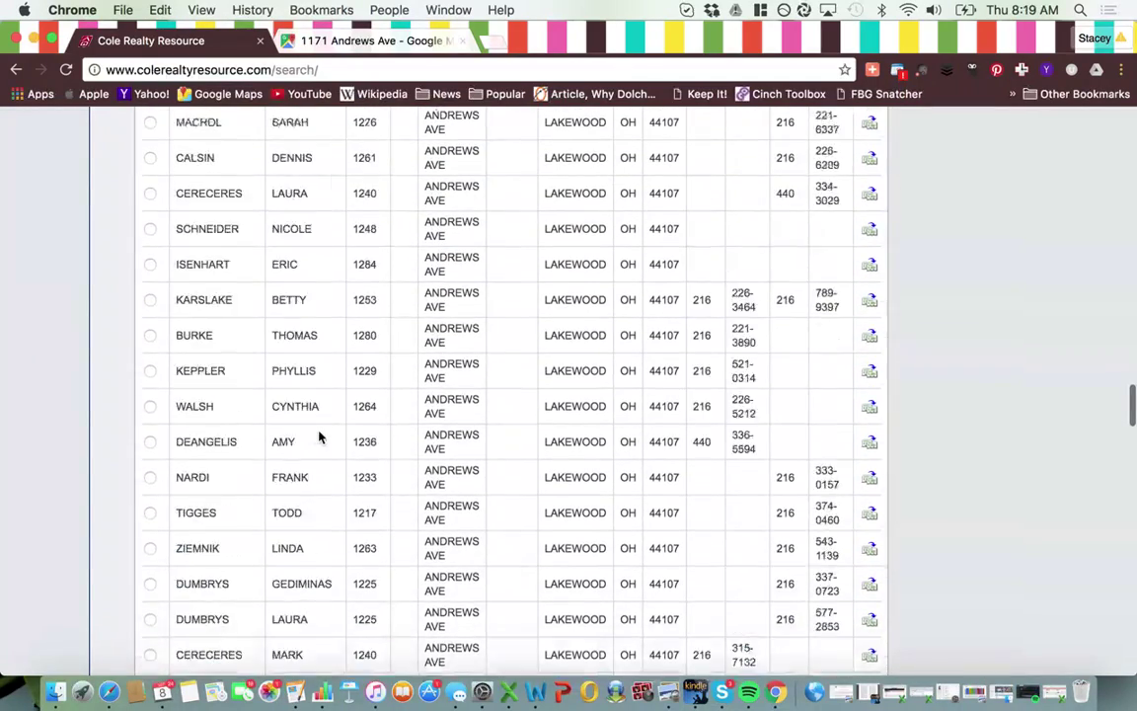
{"action": "scroll", "coordinate": [318, 438], "scroll_direction": "down", "scroll_amount": 20}
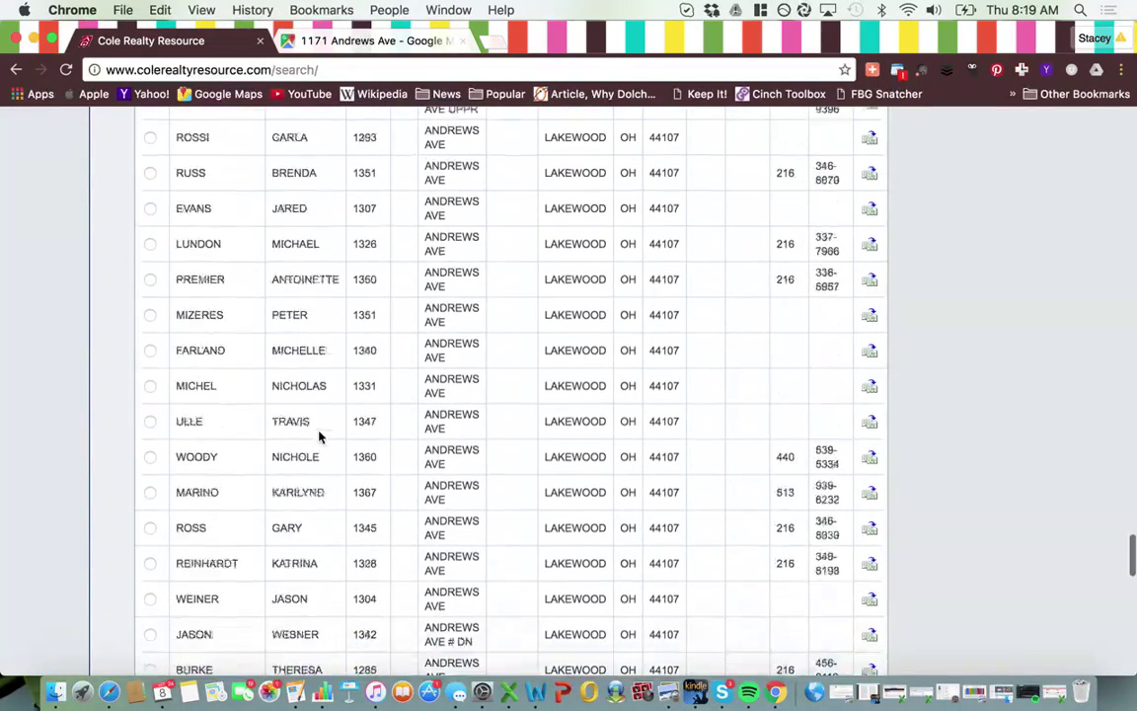
{"action": "scroll", "coordinate": [319, 436], "scroll_direction": "down", "scroll_amount": 20}
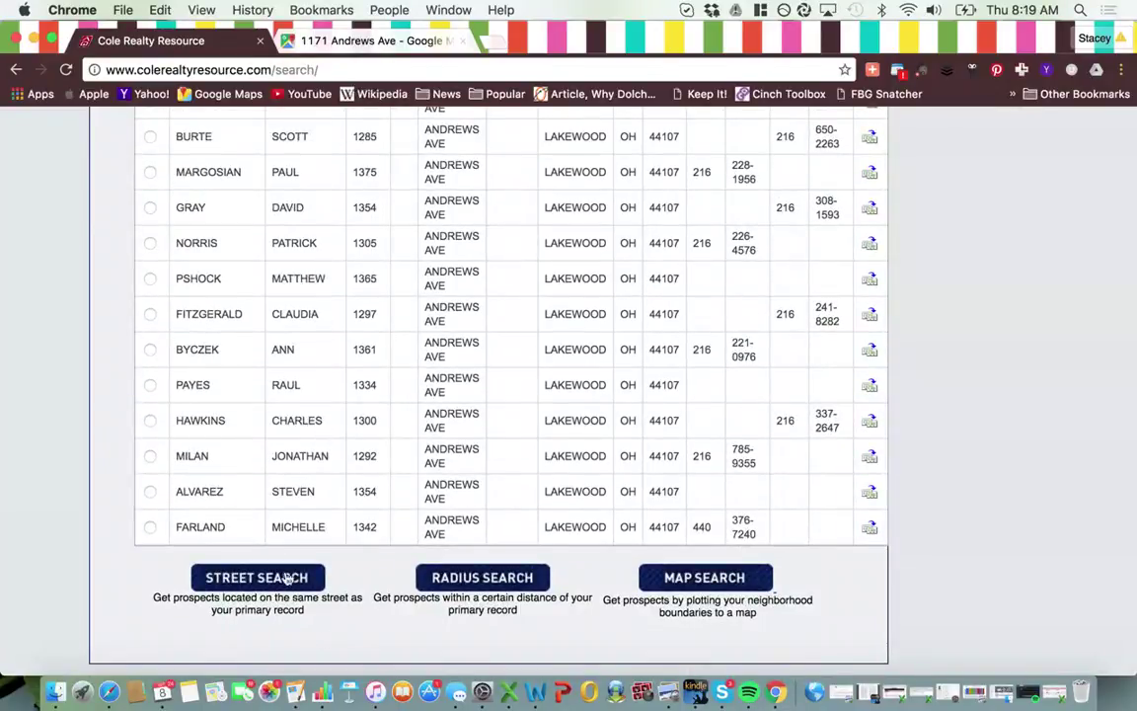
- Start a radius search around the primary record, leaving the distance at 0.1 miles
{"action": "left_click", "coordinate": [488, 585]}
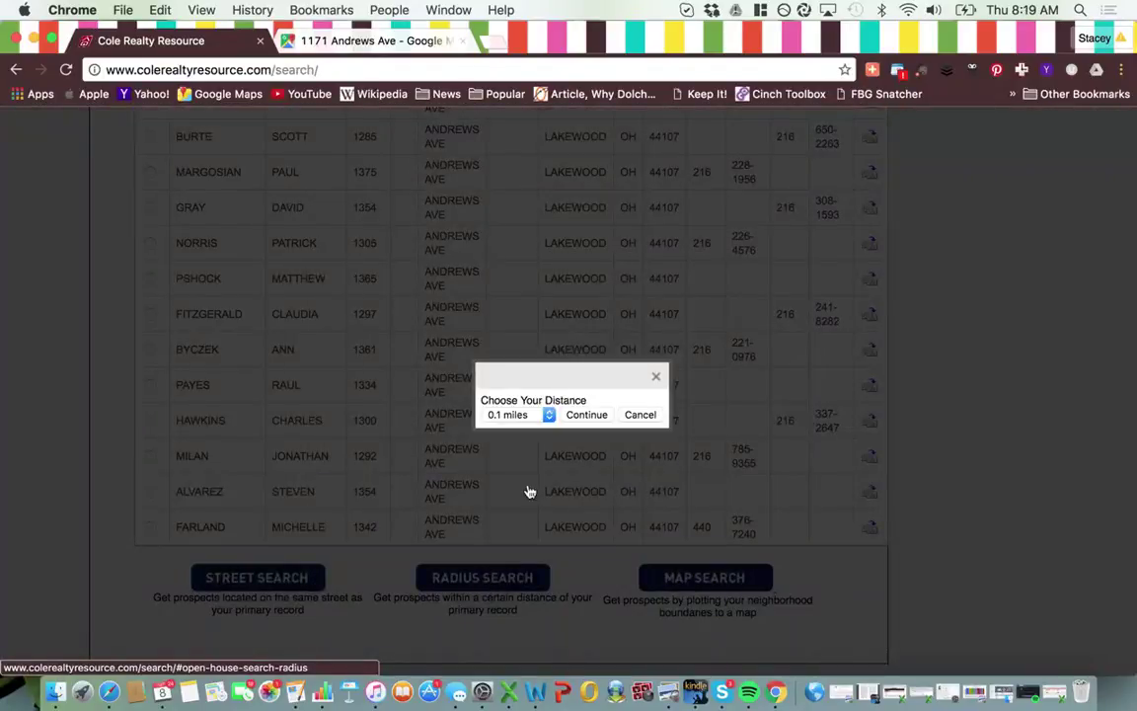
{"action": "left_click", "coordinate": [533, 416]}
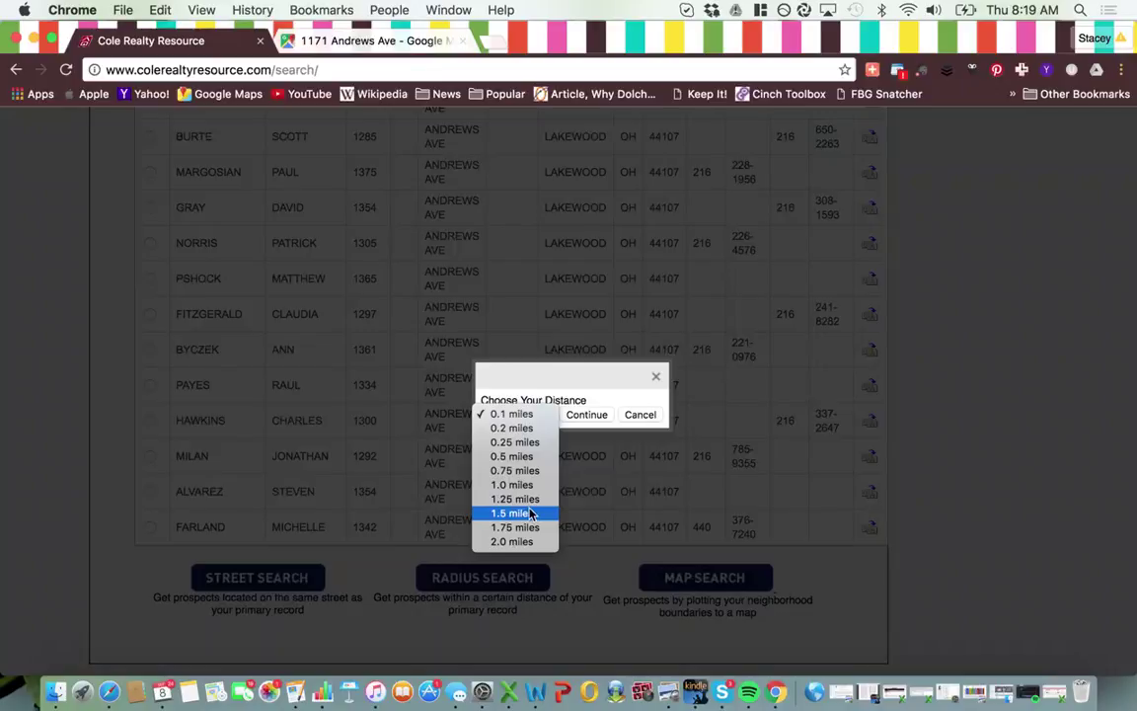
{"action": "left_click", "coordinate": [583, 393]}
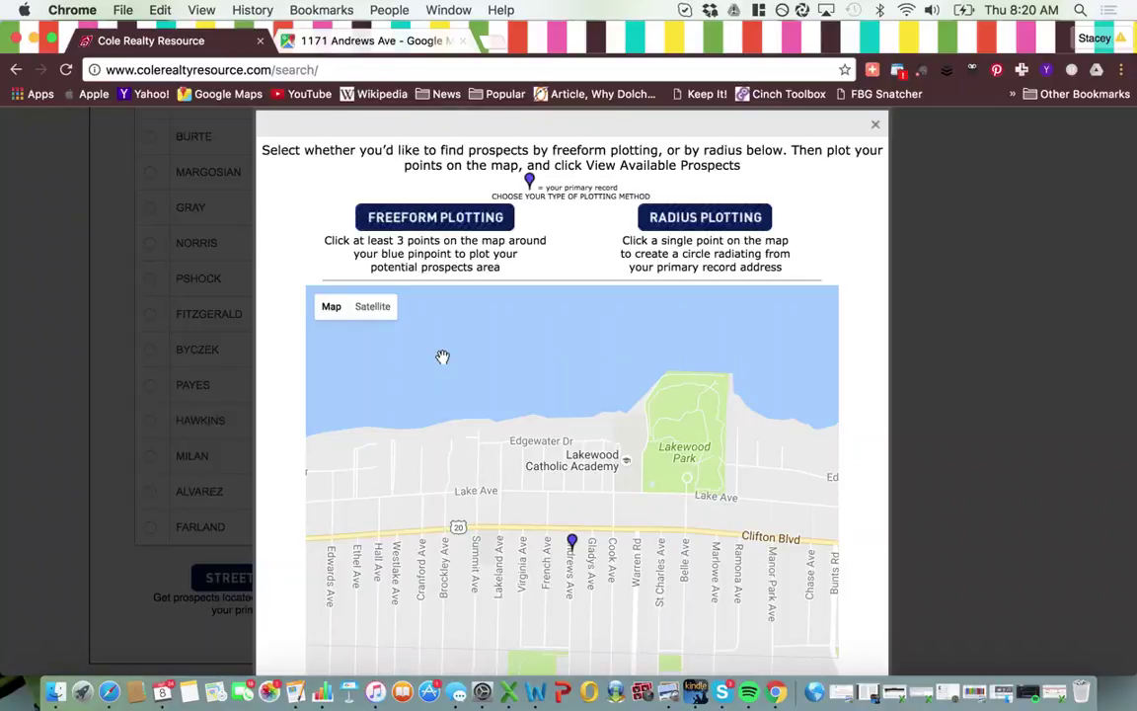
- Close the Map Search window without plotting and return to the top of the search page
{"action": "left_click", "coordinate": [875, 124]}
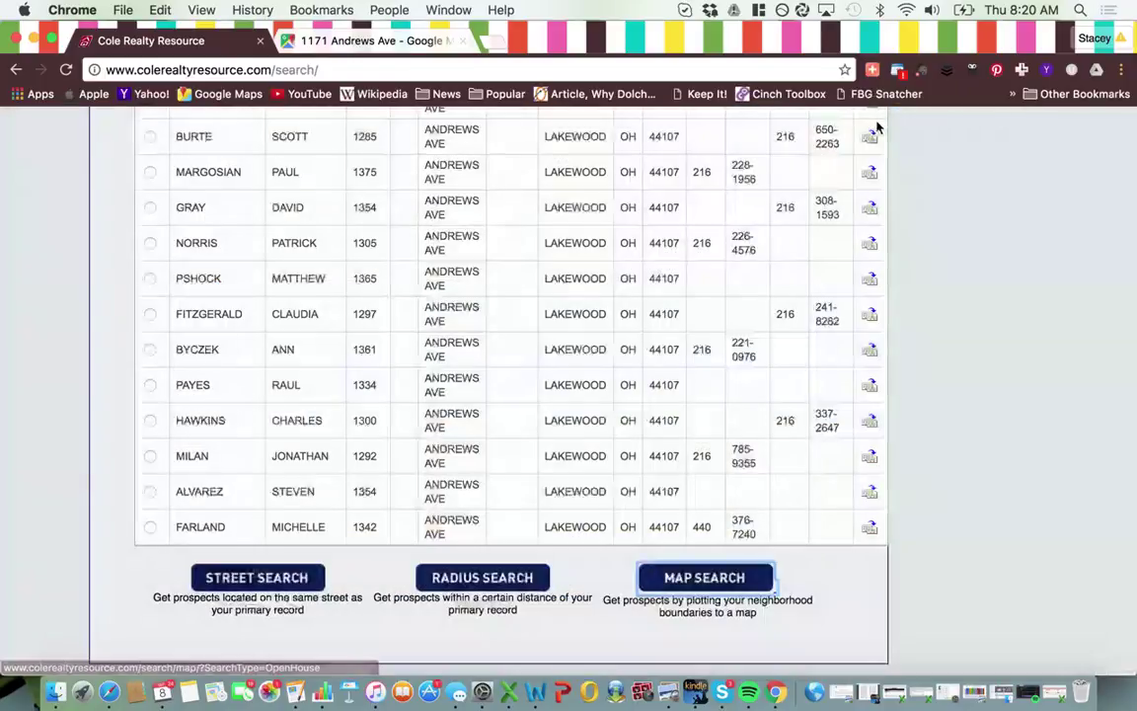
{"action": "scroll", "coordinate": [533, 275], "scroll_direction": "up", "scroll_amount": 10}
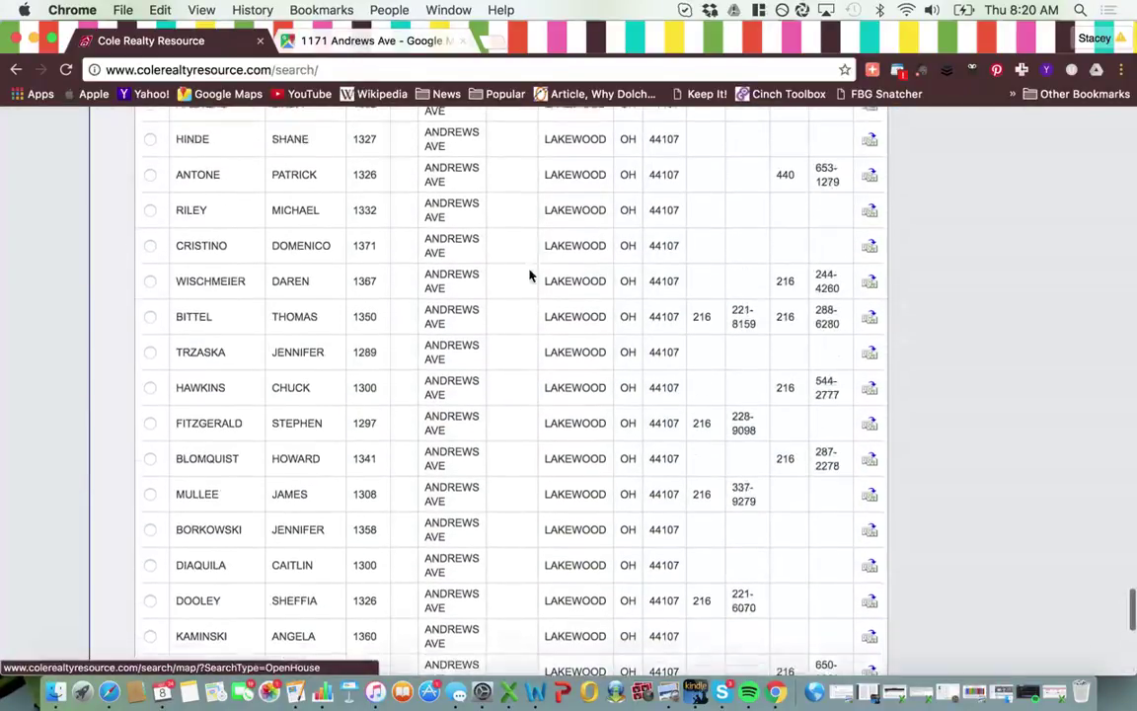
{"action": "scroll", "coordinate": [529, 275], "scroll_direction": "up", "scroll_amount": 15}
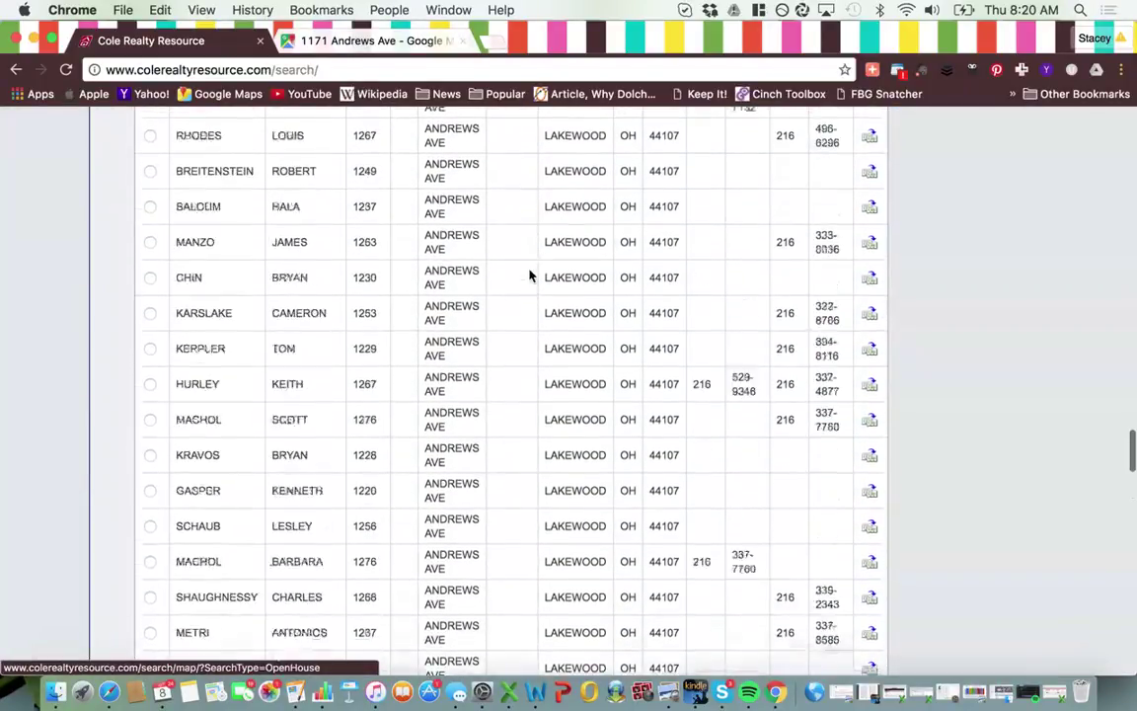
{"action": "scroll", "coordinate": [530, 275], "scroll_direction": "up", "scroll_amount": 20}
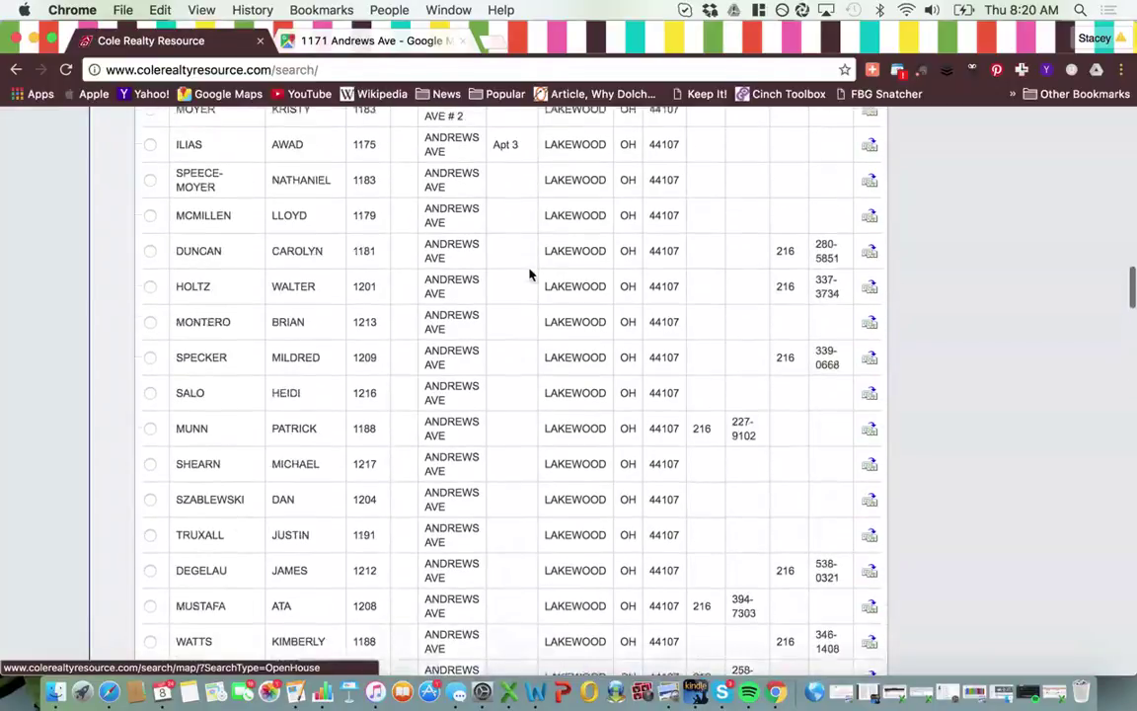
{"action": "scroll", "coordinate": [529, 275], "scroll_direction": "up", "scroll_amount": 15}
{"action": "scroll", "coordinate": [529, 275], "scroll_direction": "down", "scroll_amount": 3}
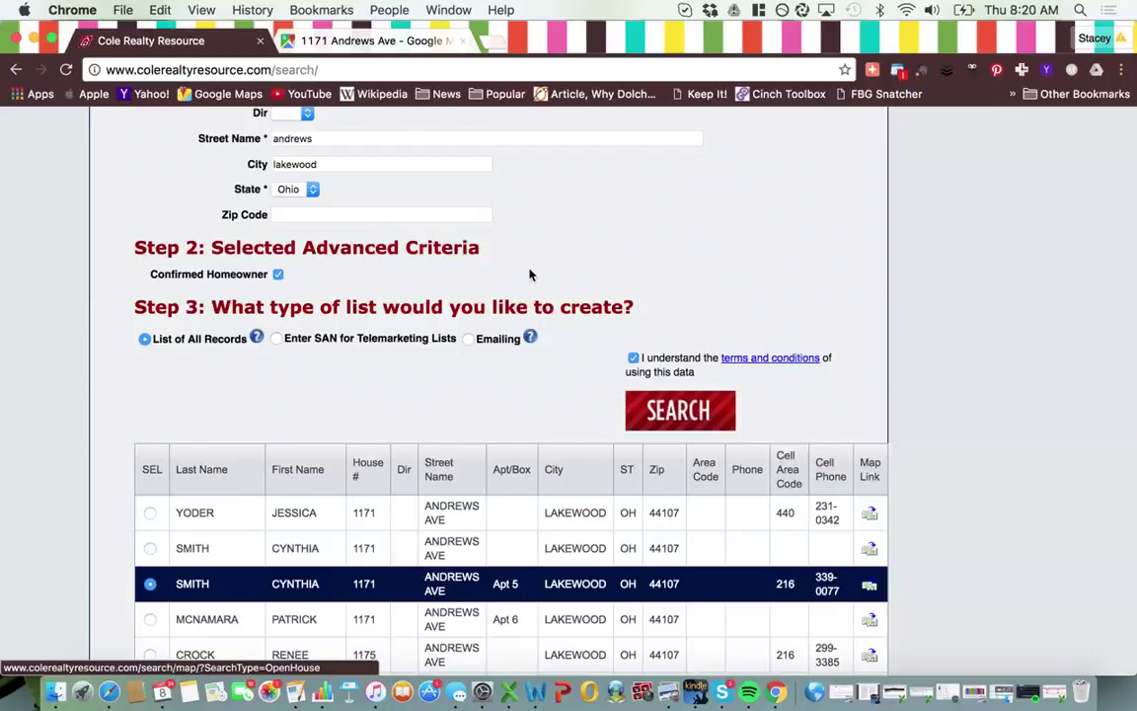
{"action": "scroll", "coordinate": [529, 274], "scroll_direction": "up", "scroll_amount": 12}
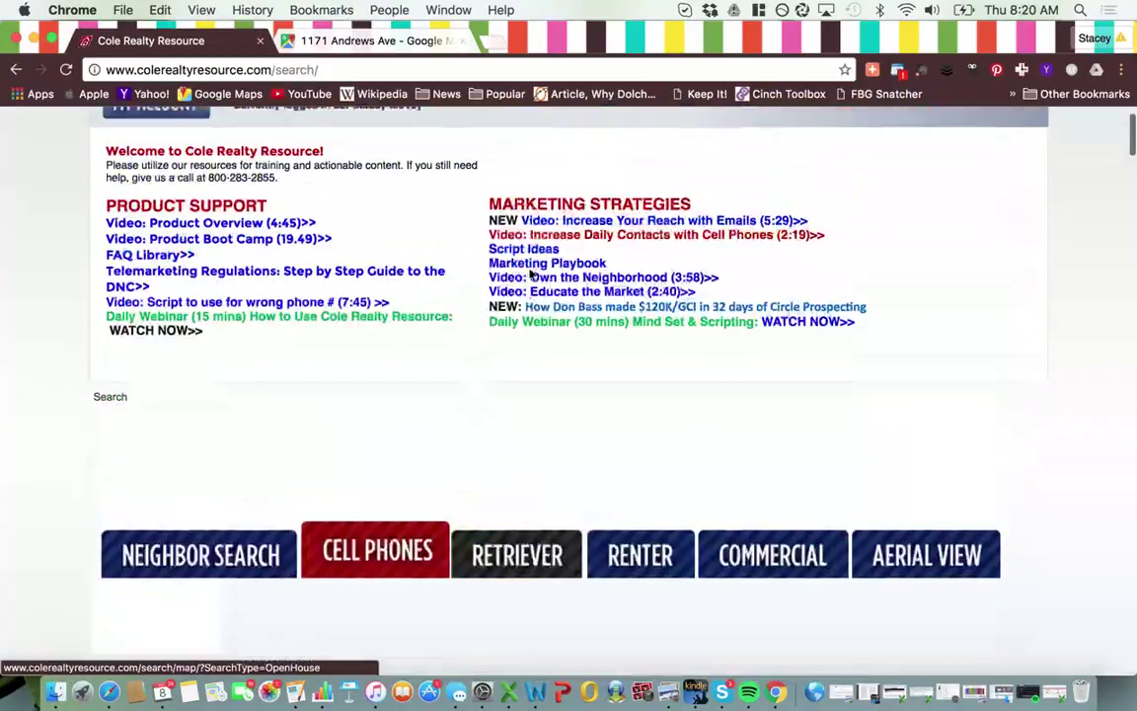
{"action": "scroll", "coordinate": [529, 274], "scroll_direction": "up", "scroll_amount": 2}
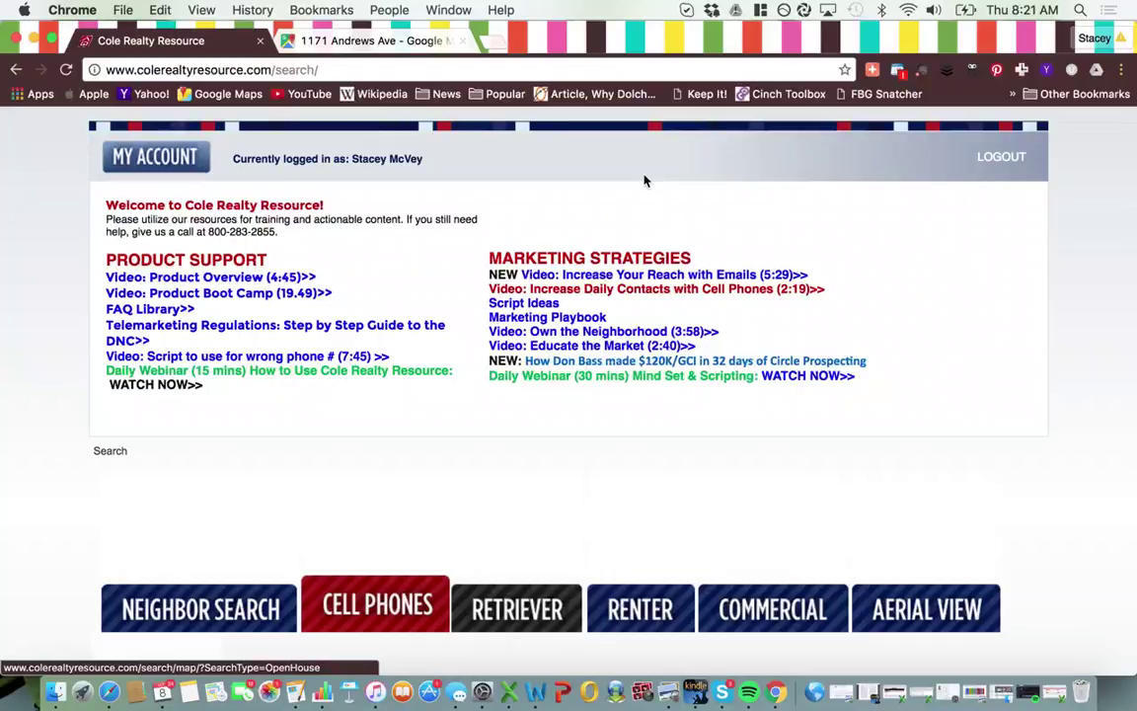
{"action": "scroll", "coordinate": [301, 511], "scroll_direction": "down", "scroll_amount": 5}
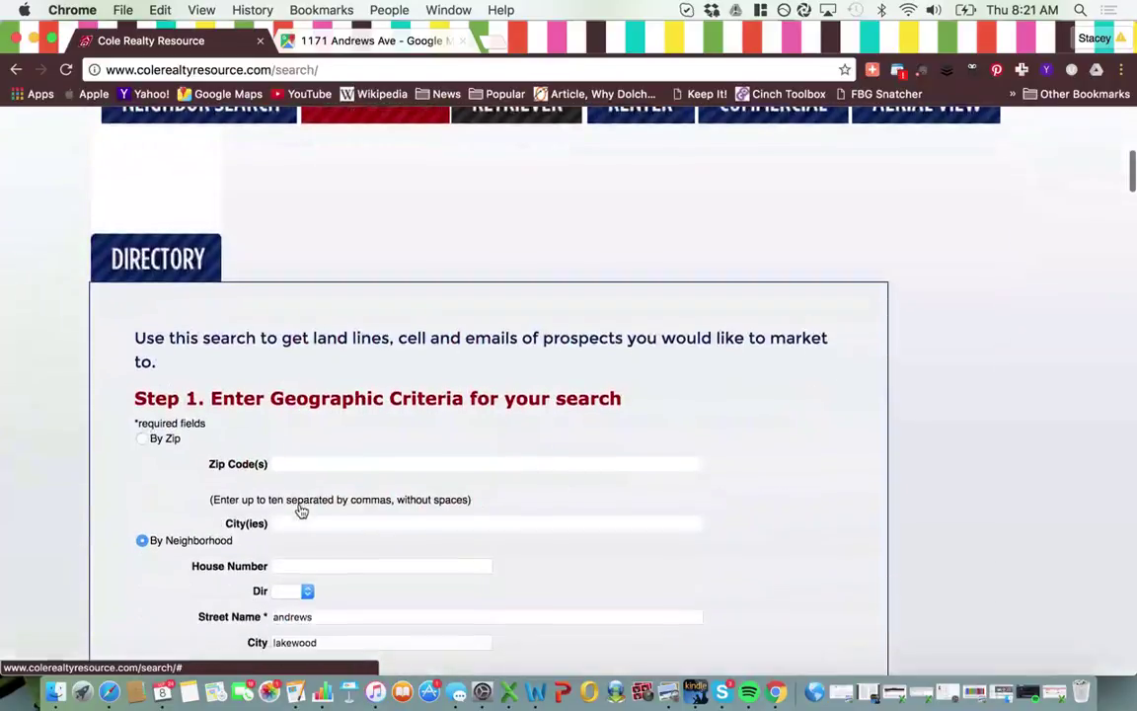
{"action": "scroll", "coordinate": [301, 511], "scroll_direction": "down", "scroll_amount": 3}
{"action": "scroll", "coordinate": [301, 511], "scroll_direction": "down", "scroll_amount": 3}
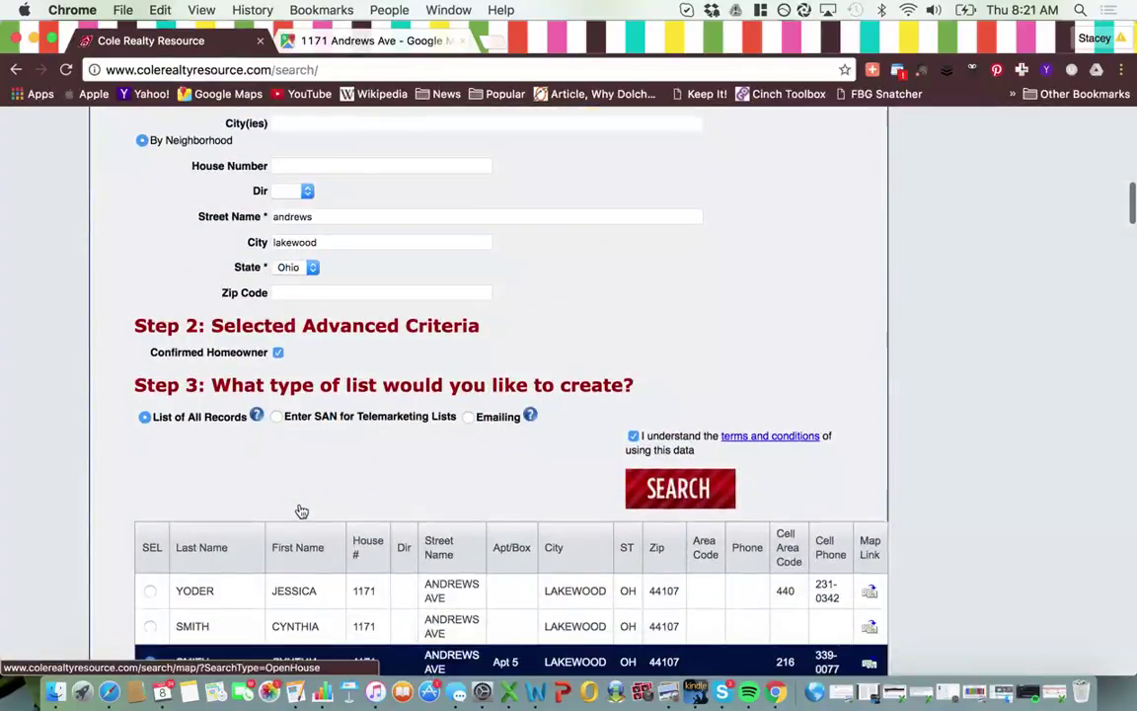
{"action": "scroll", "coordinate": [301, 511], "scroll_direction": "up", "scroll_amount": 3}
{"action": "scroll", "coordinate": [301, 511], "scroll_direction": "up", "scroll_amount": 8}
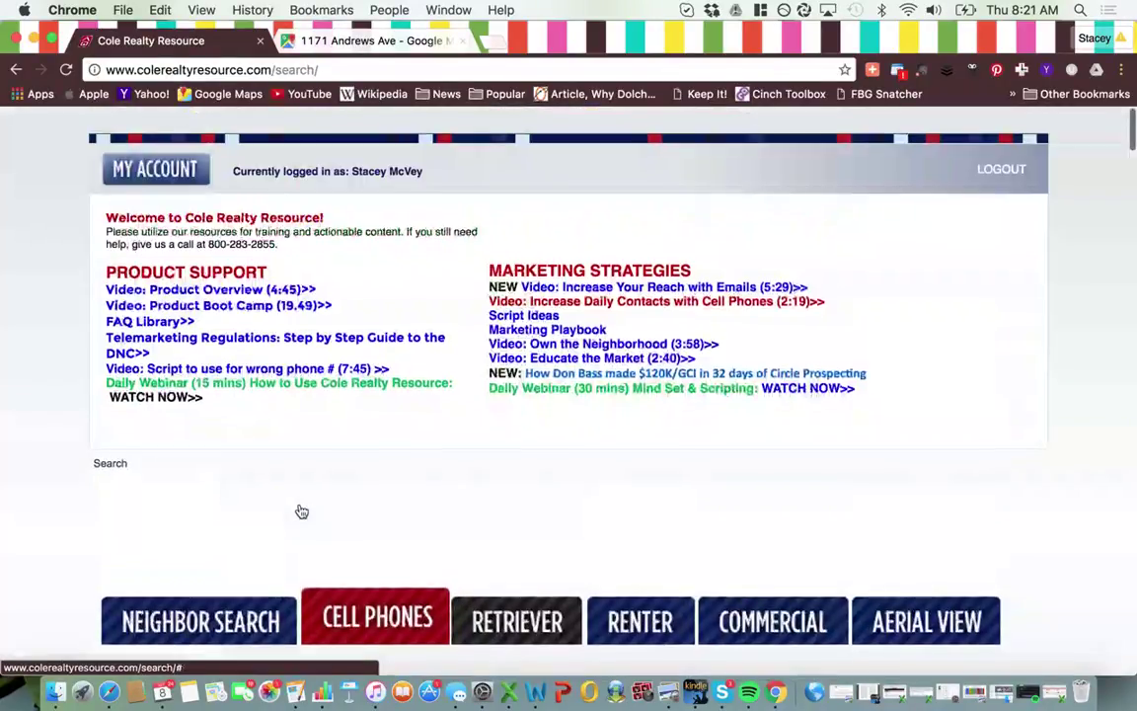